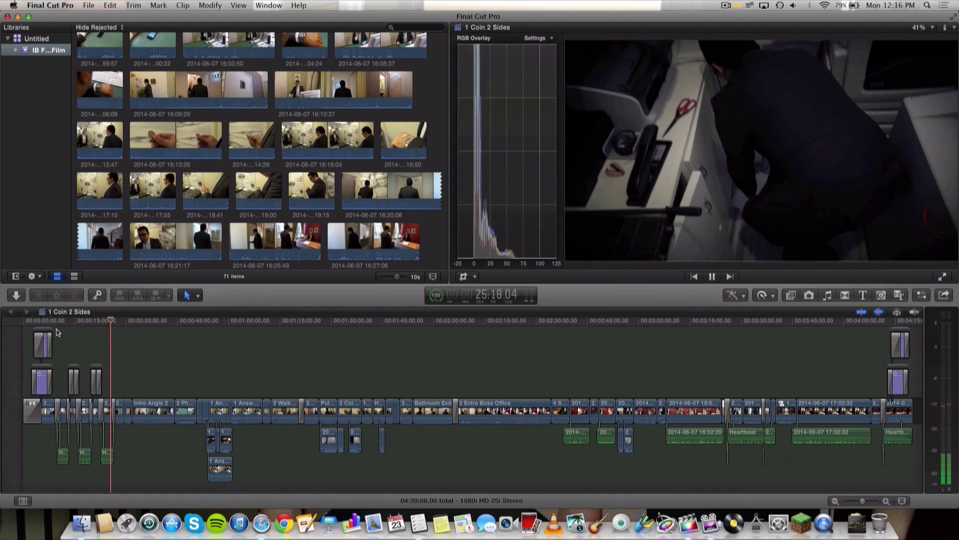
Stop playback and zoom the timeline in on the opening intro clips
key(space)
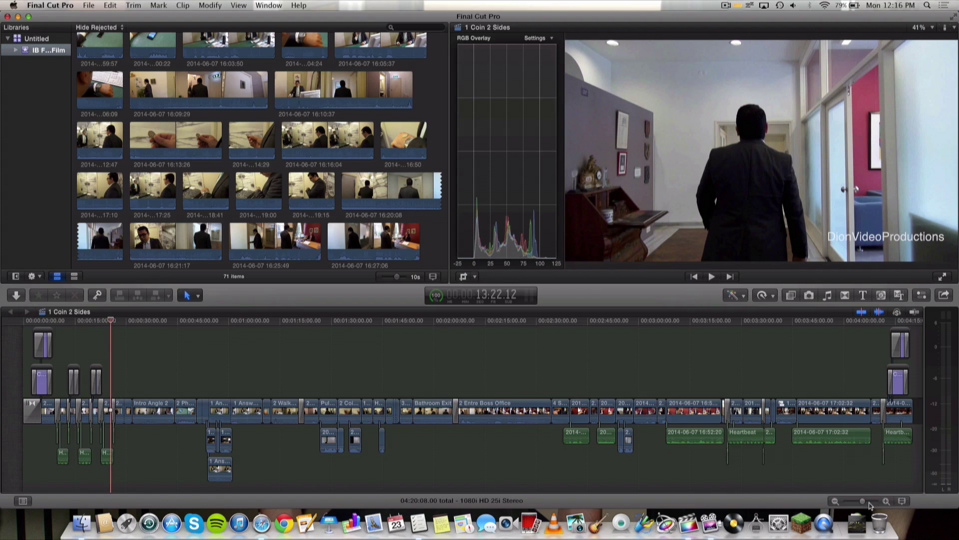
drag(863, 502, 872, 500)
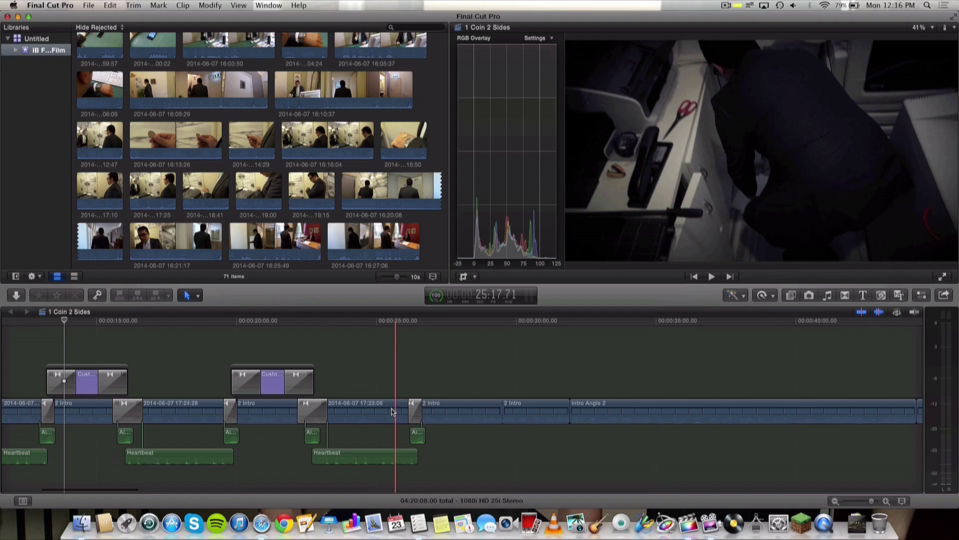
click(95, 482)
scroll(96, 482, left, 10)
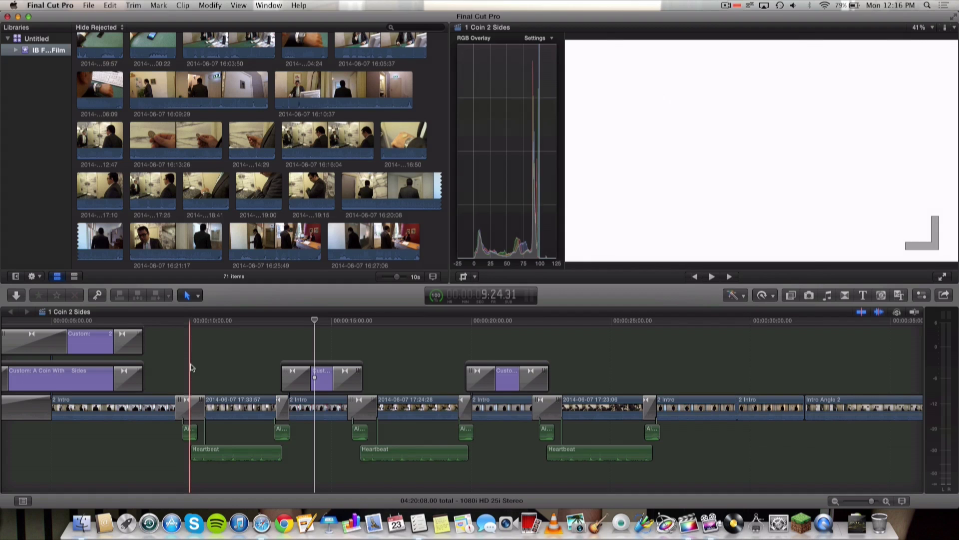
Play the intro from the office clip, then replay the start of the first flashback
click(145, 327)
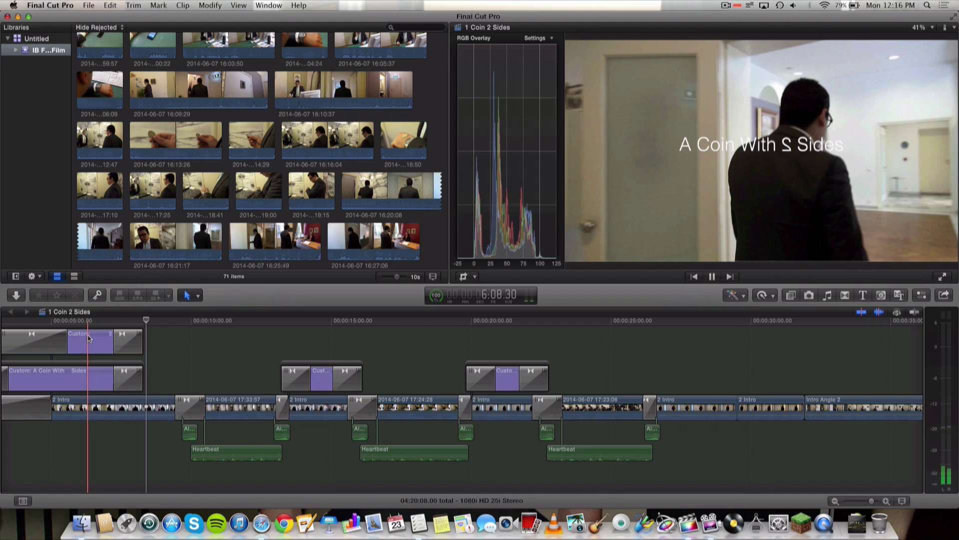
key(space)
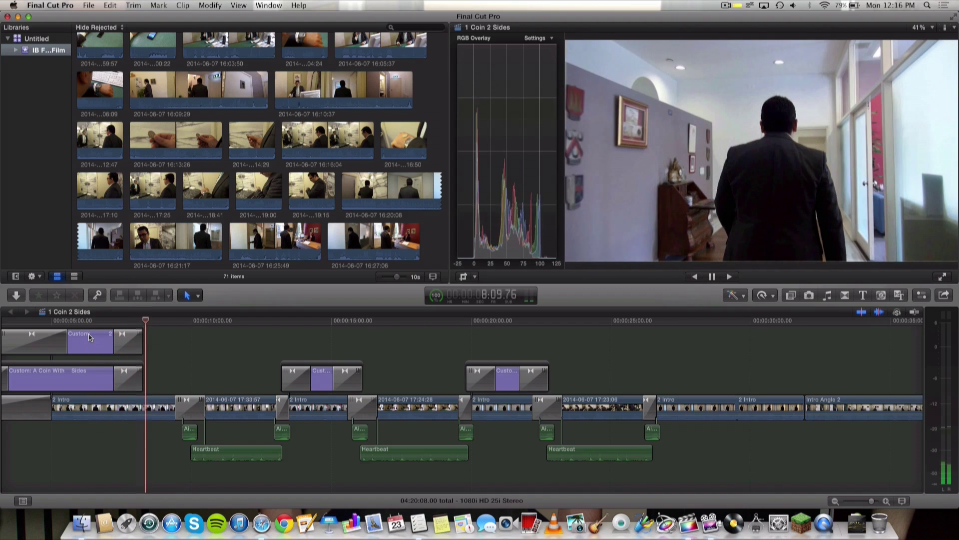
key(space)
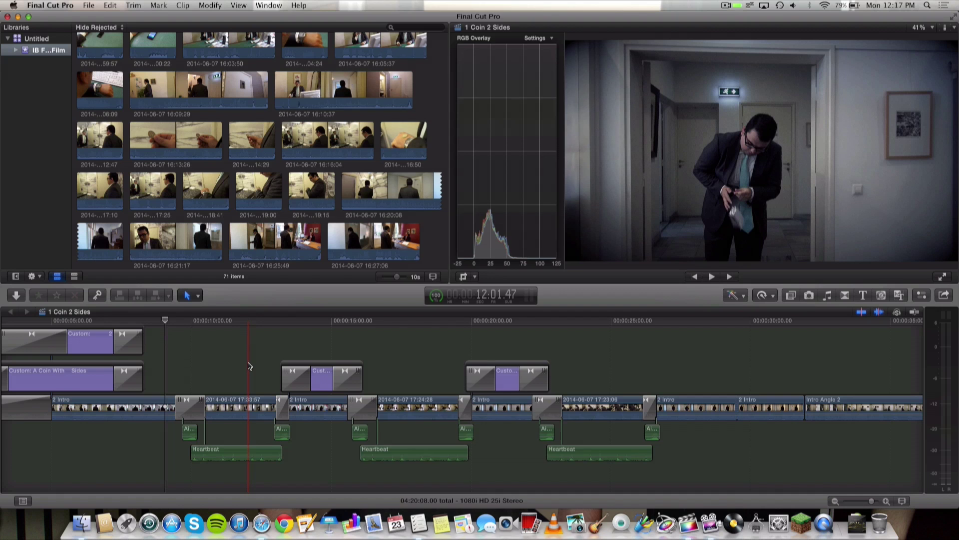
key(space)
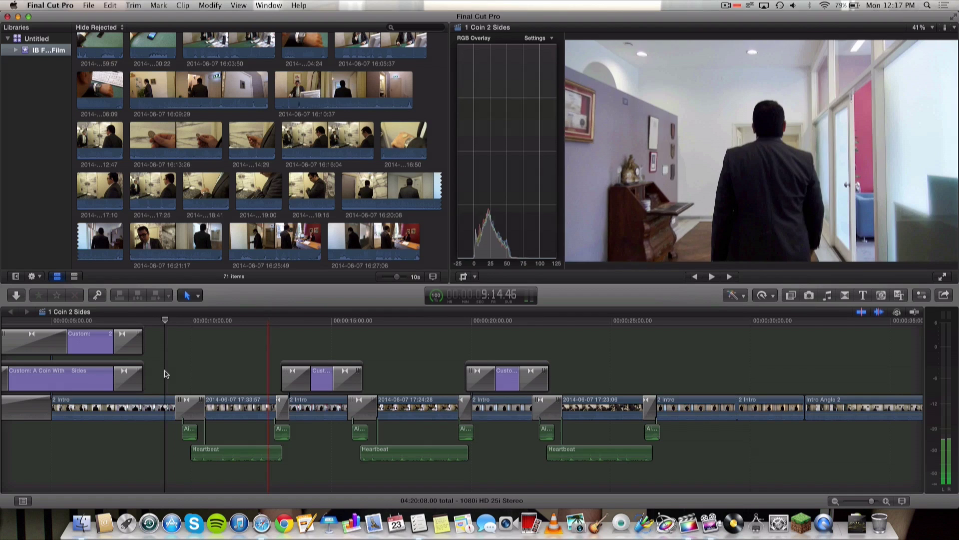
click(175, 358)
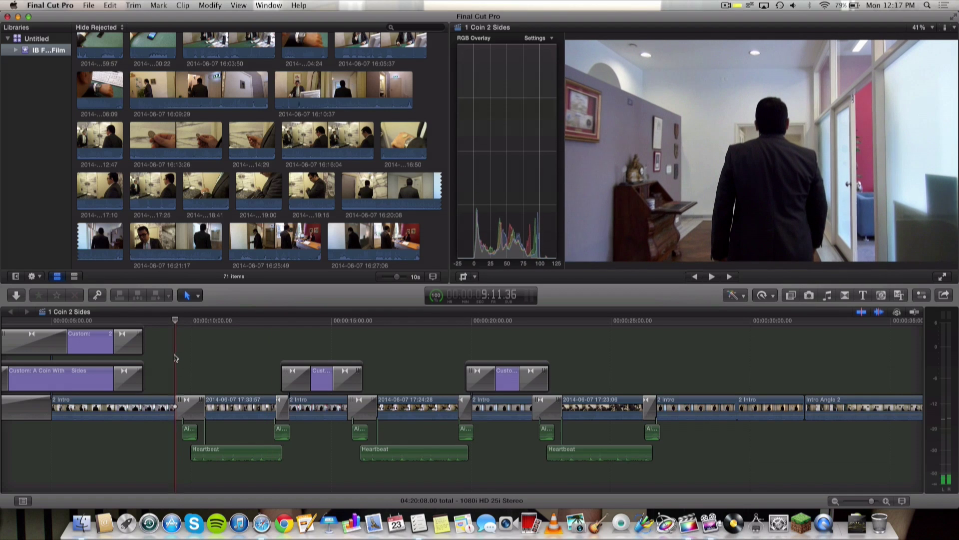
key(space)
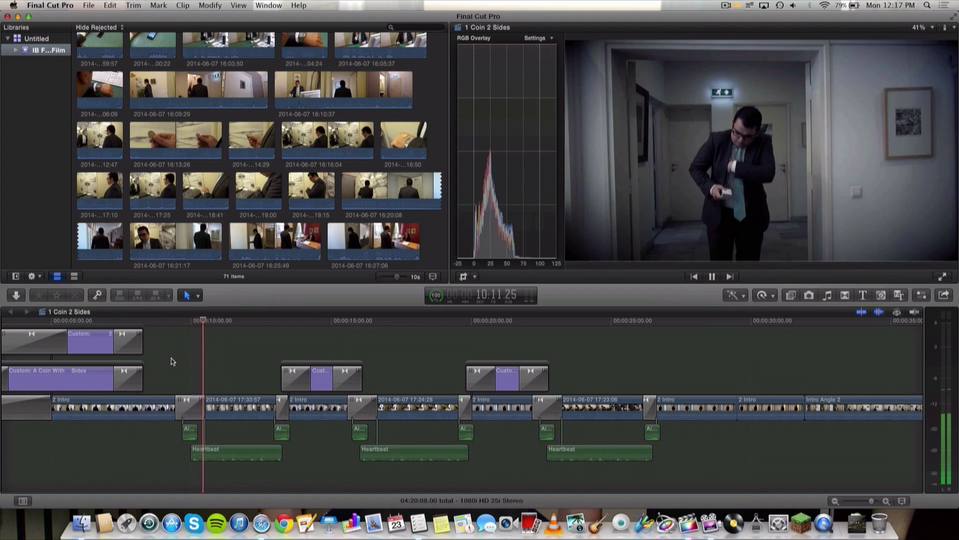
Stop on the hallway shot and filter the transitions library by 'flash'
key(space)
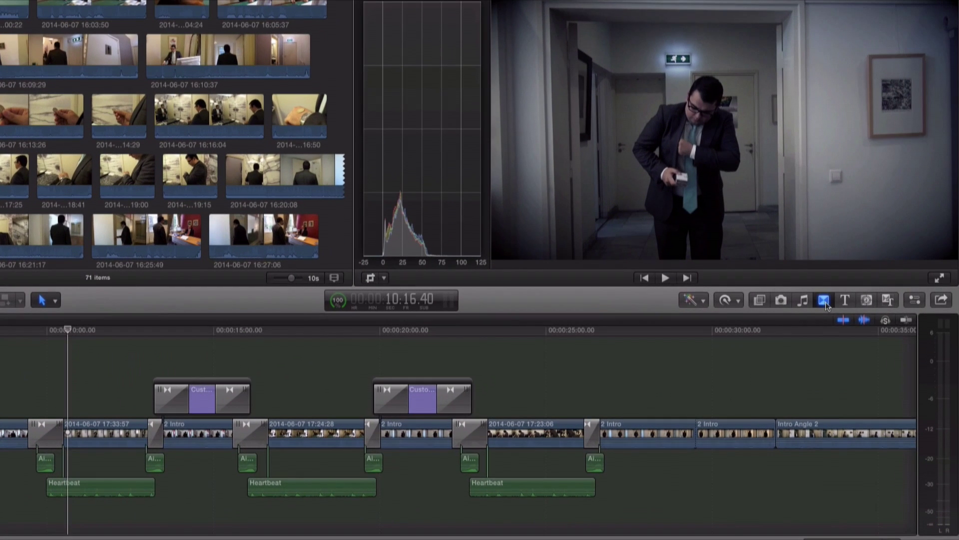
click(845, 295)
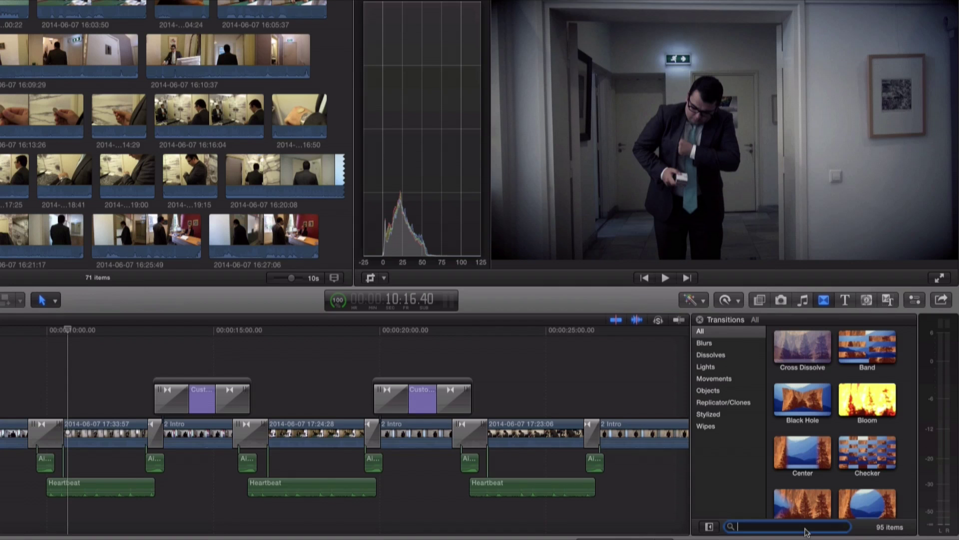
text(flash)
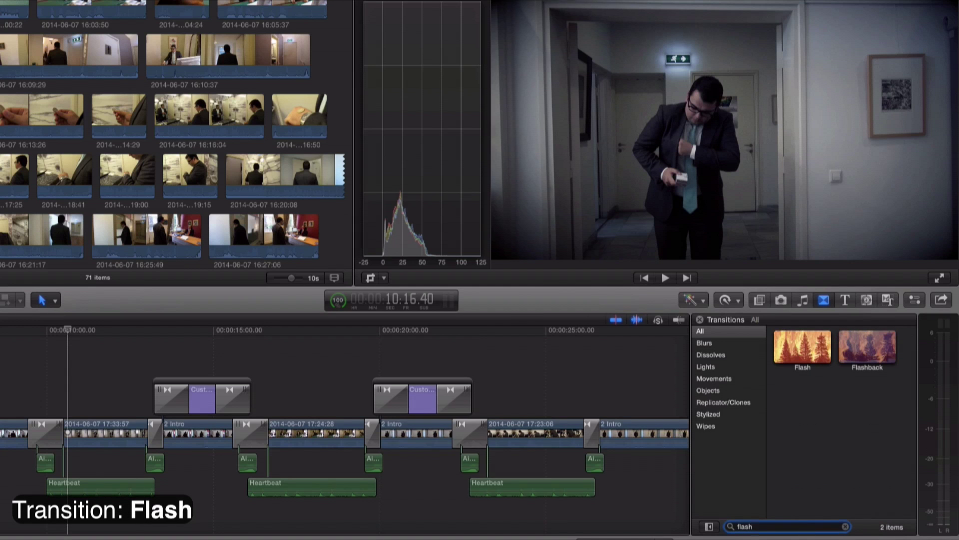
Preview the Flash transition in the browser
click(795, 338)
key(space)
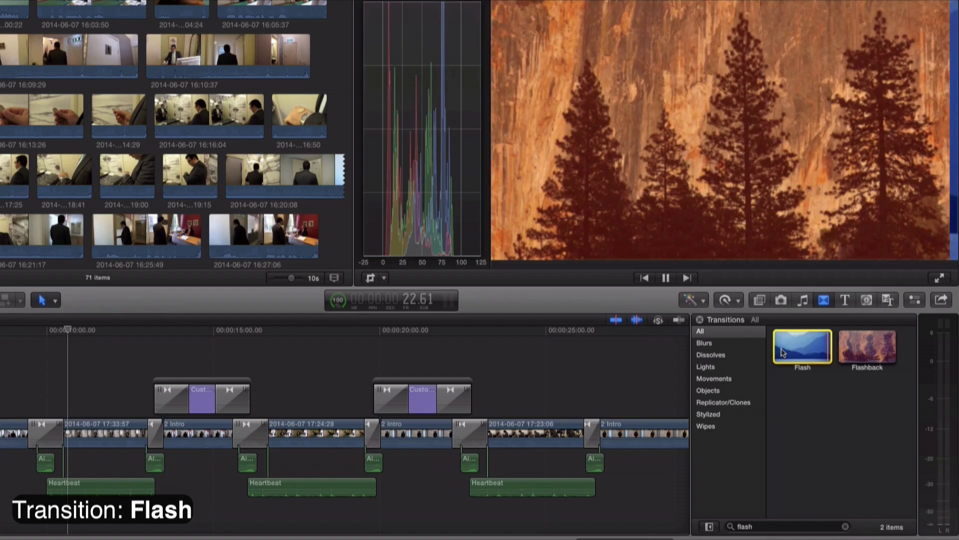
key(space)
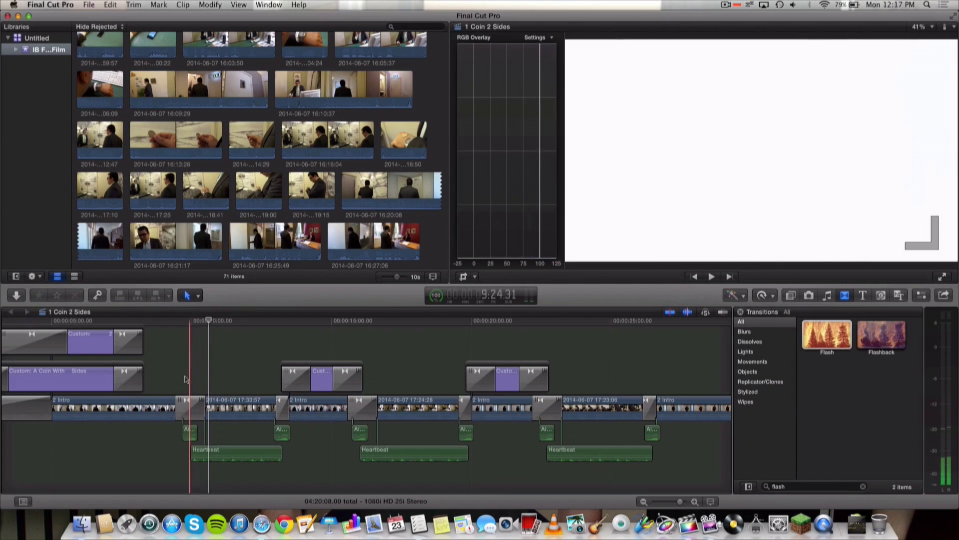
Select the short sound clips under the first flashback, then show Motions & Transitions sound effects
click(191, 432)
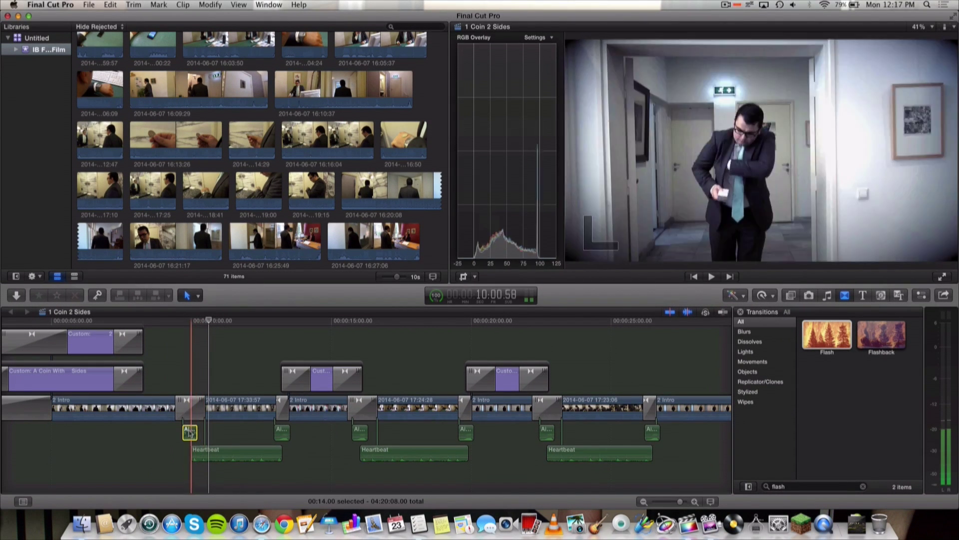
click(188, 403)
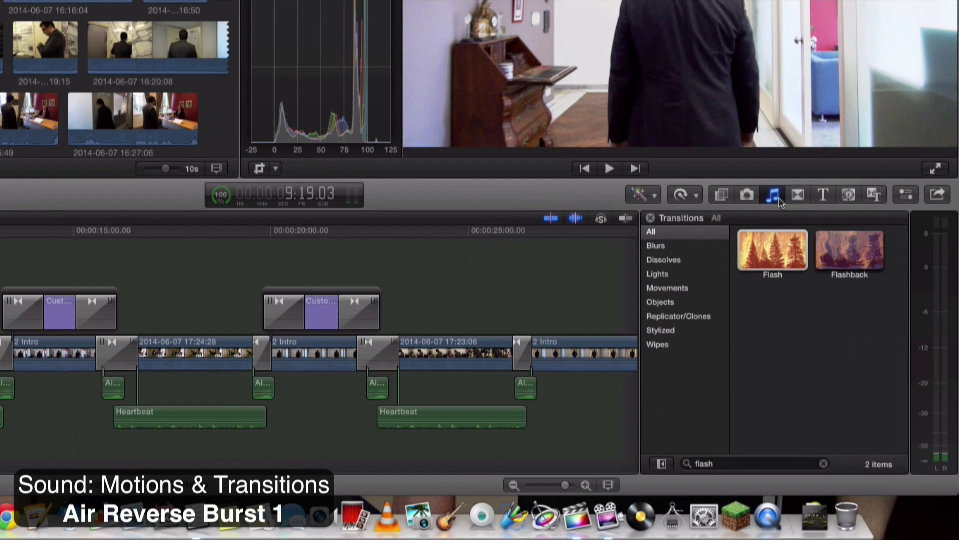
click(779, 199)
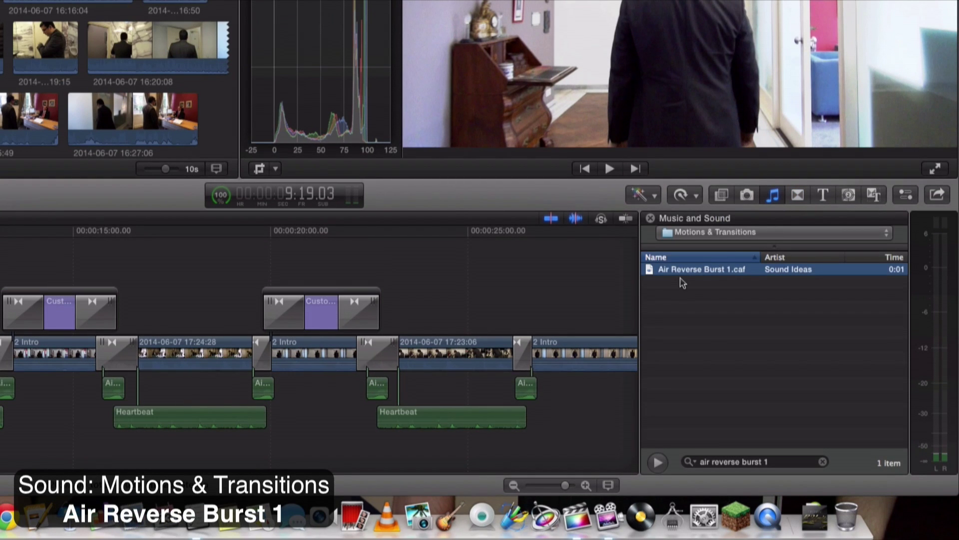
click(738, 235)
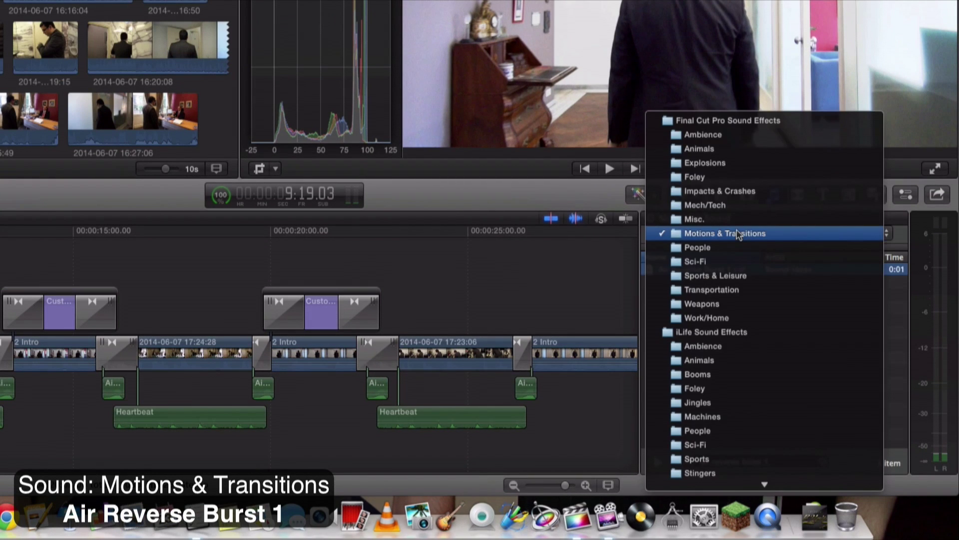
click(770, 237)
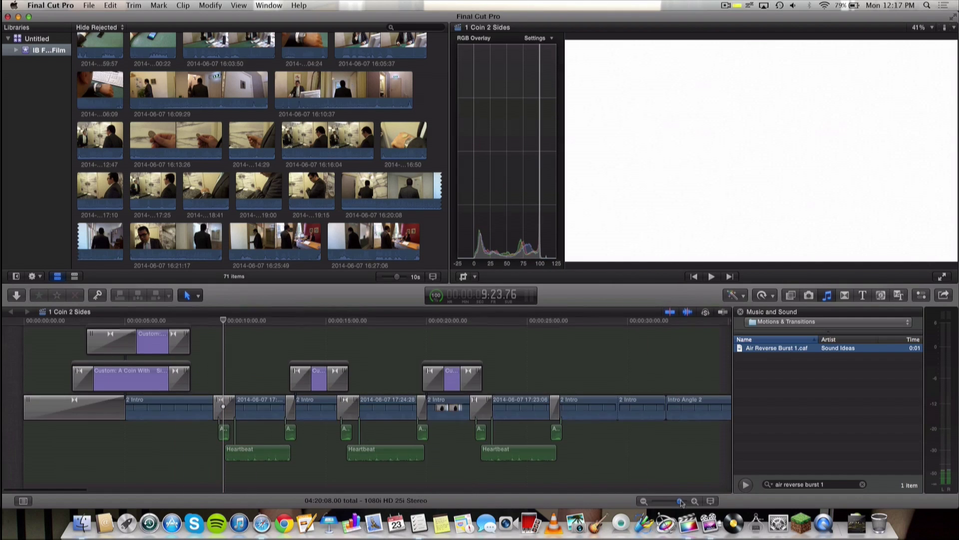
click(223, 354)
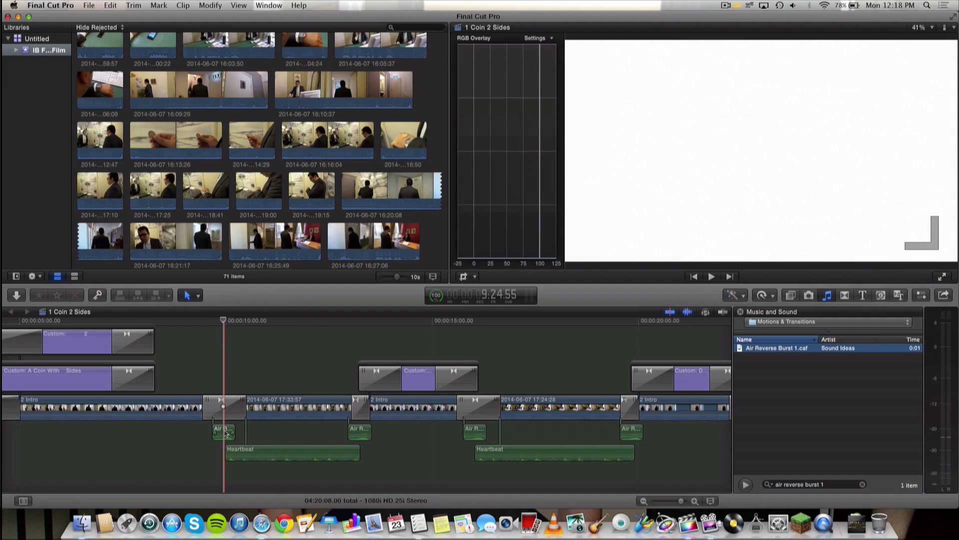
key(space)
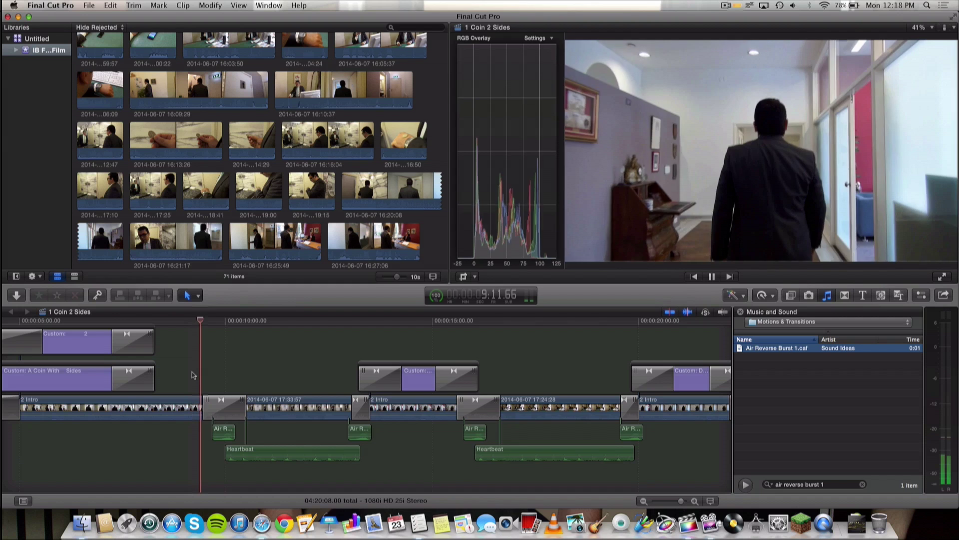
key(space)
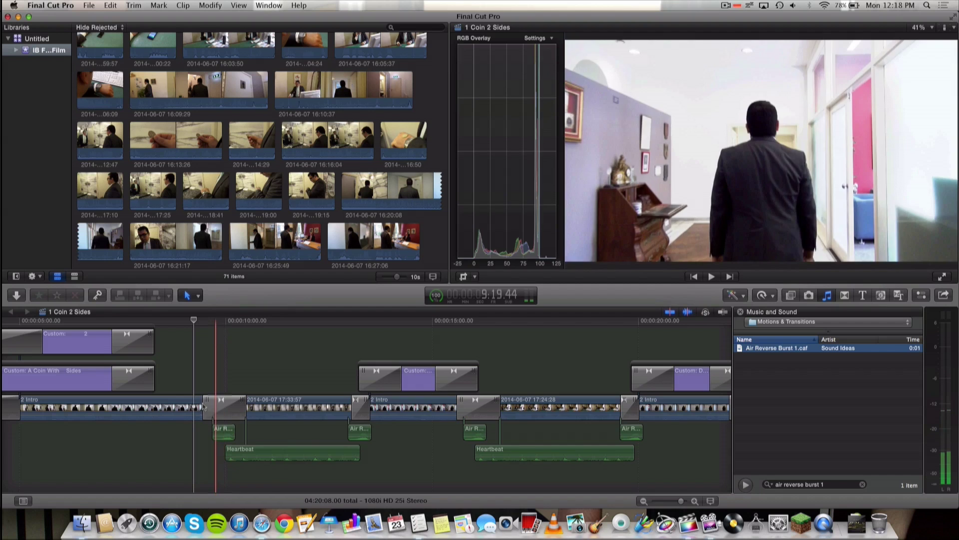
click(227, 431)
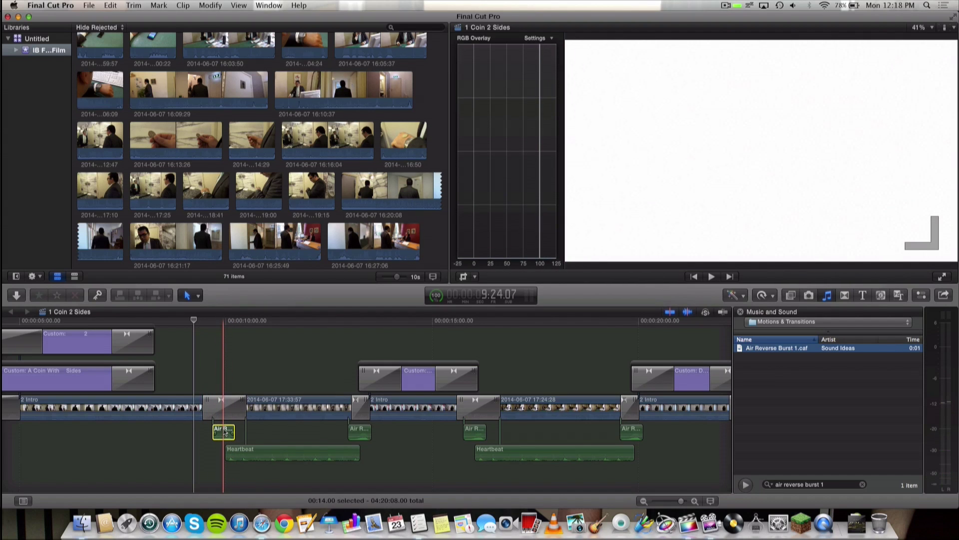
click(223, 409)
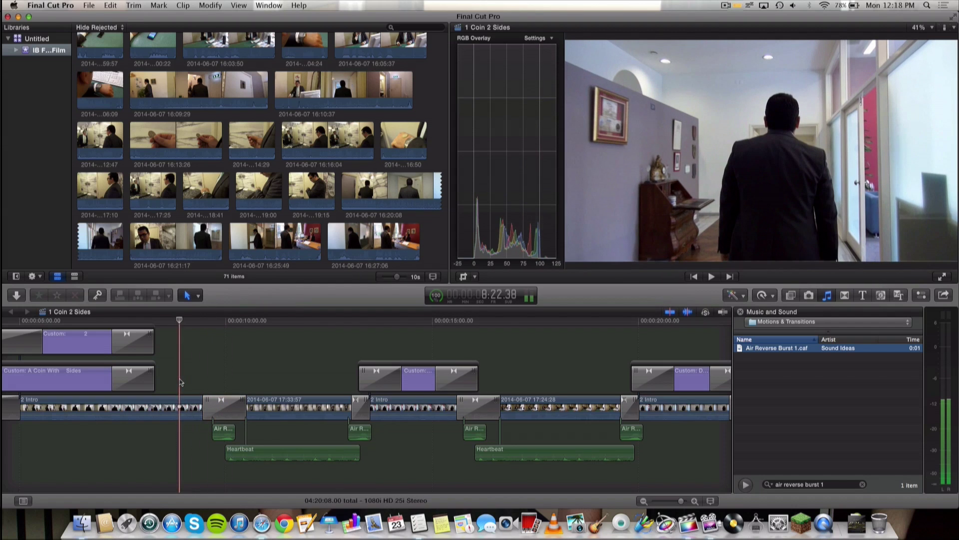
key(space)
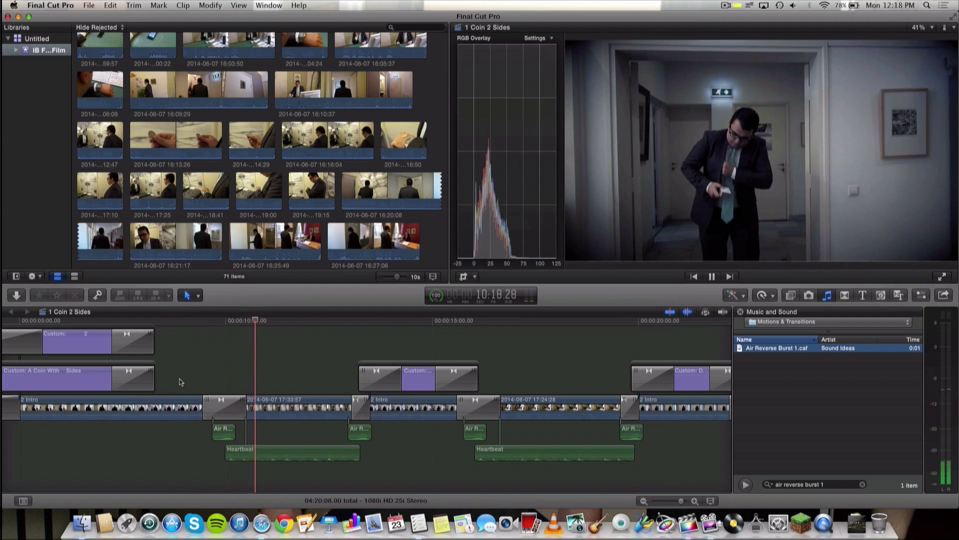
key(space)
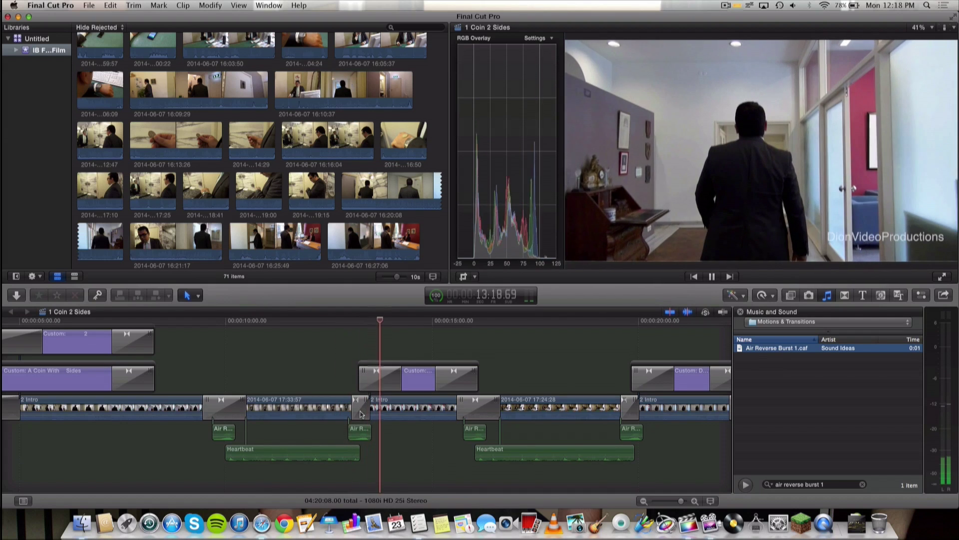
key(space)
key(space)
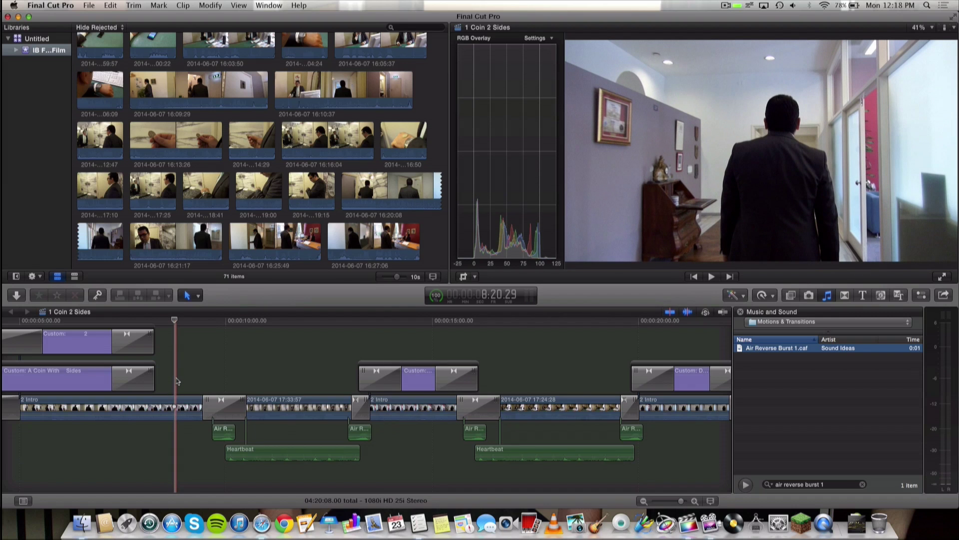
key(space)
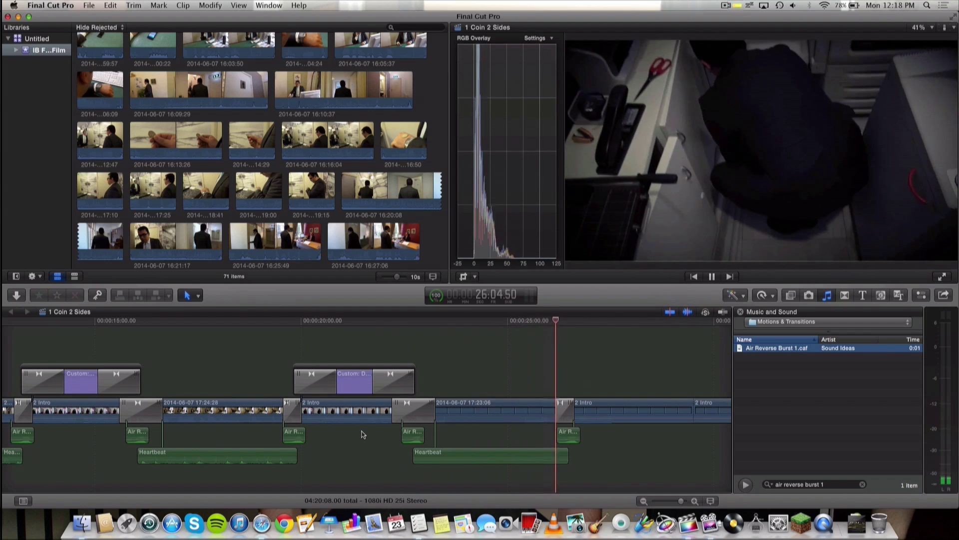
key(space)
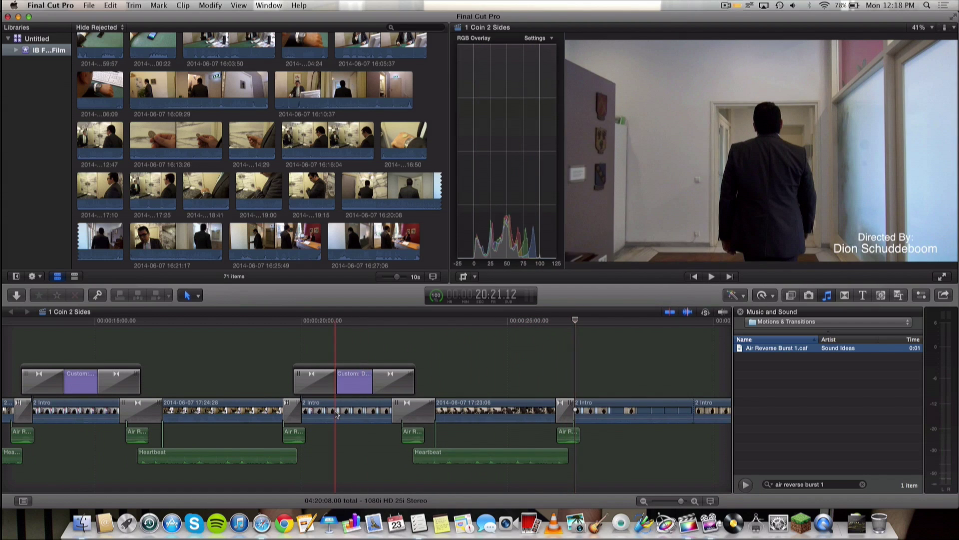
scroll(336, 413, left, 5)
scroll(336, 414, left, 3)
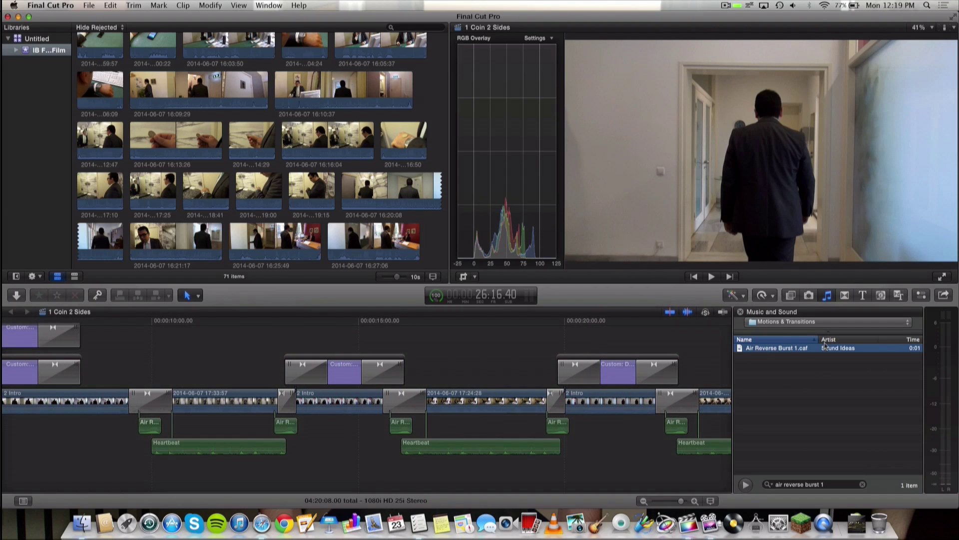
Select the Flash transition and place the playhead inside the first flashback clip
click(852, 294)
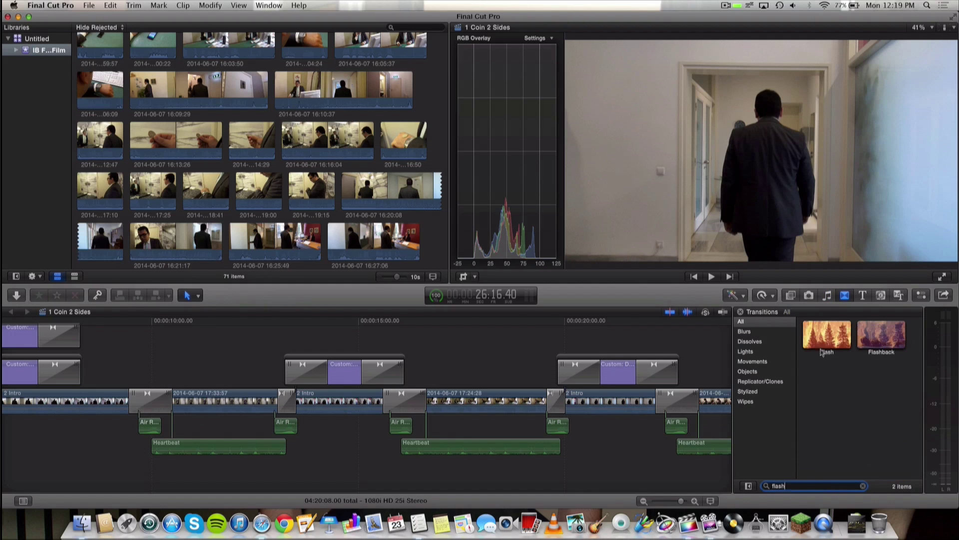
click(823, 336)
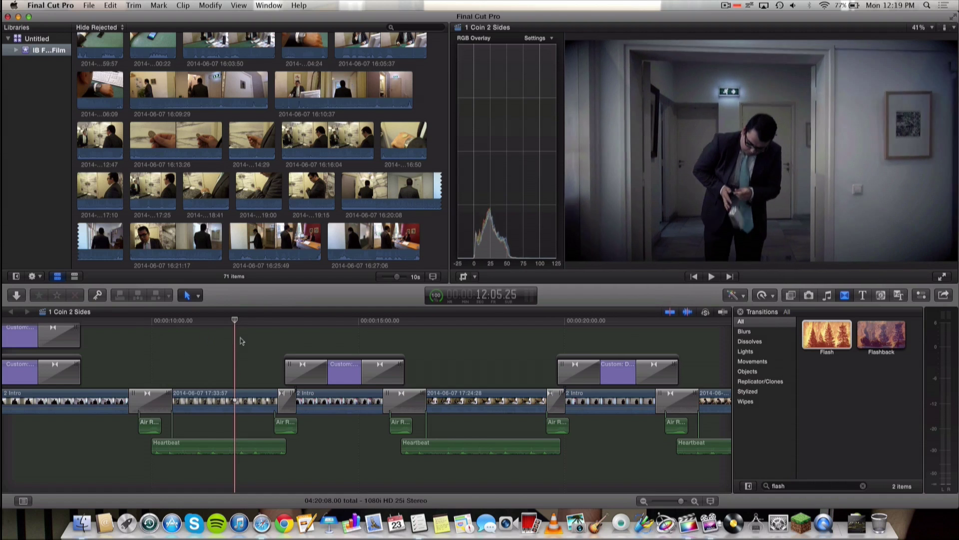
click(205, 340)
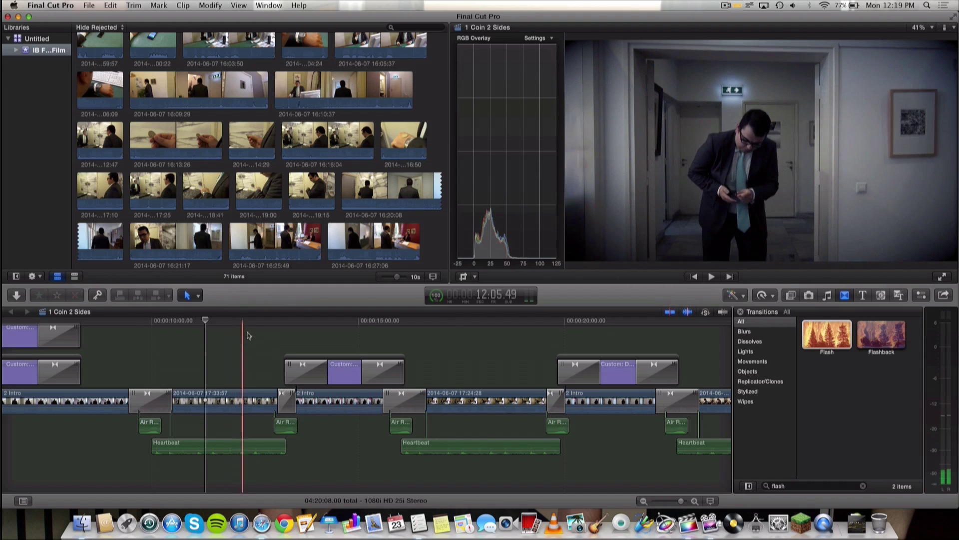